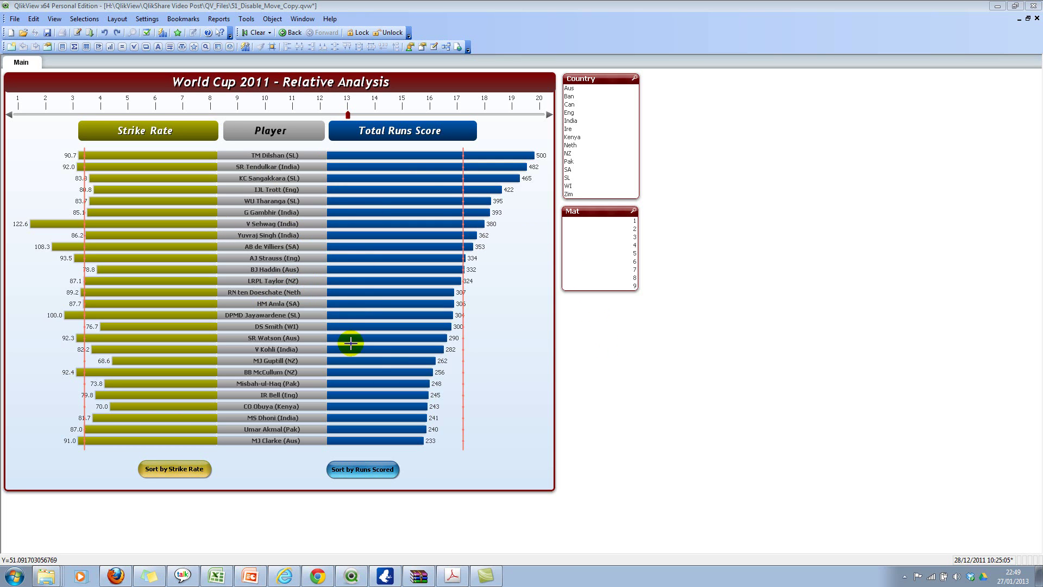
Drag the Strike Rate and Total Runs Score headers off the chart into empty space
mouse_move(154, 204)
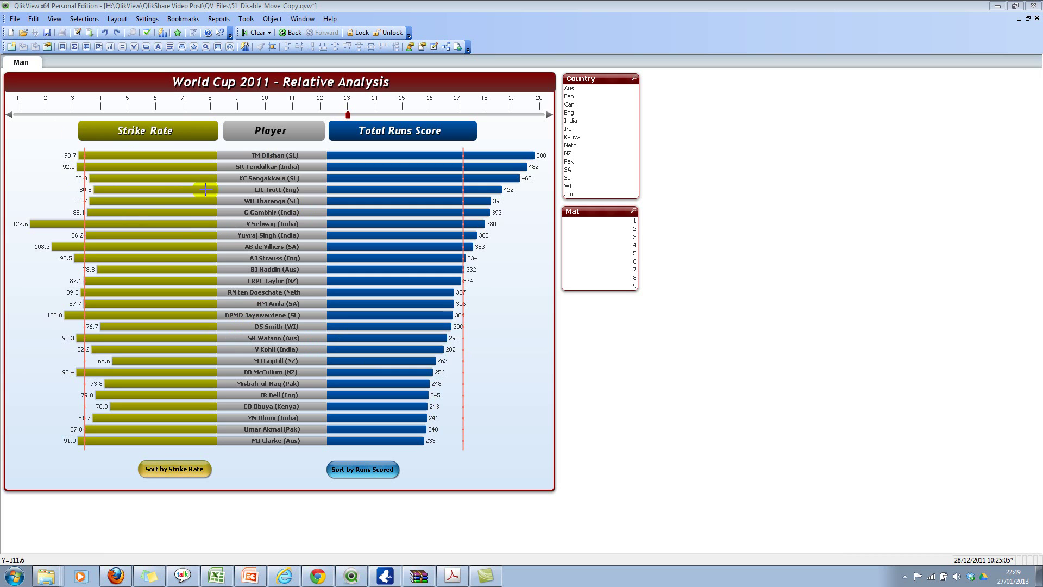
left_click_drag(165, 126, 804, 270)
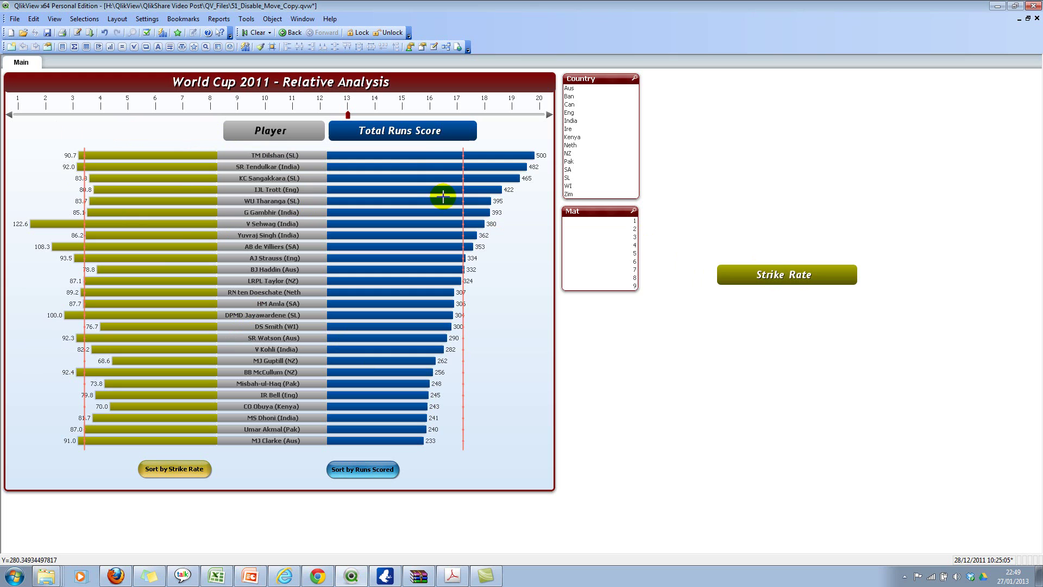
left_click_drag(370, 130, 729, 363)
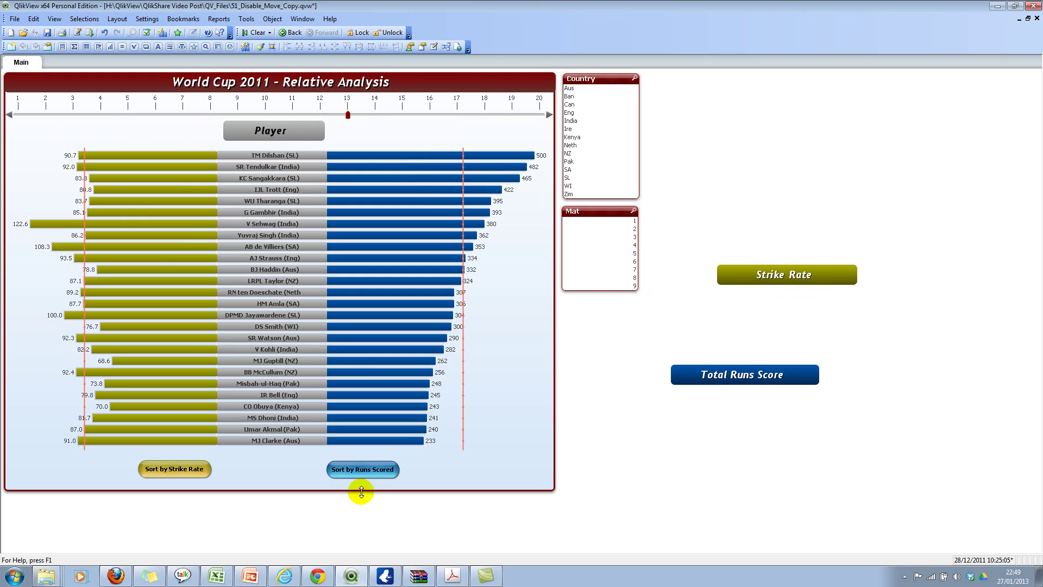
right_click(369, 468)
left_click(343, 461)
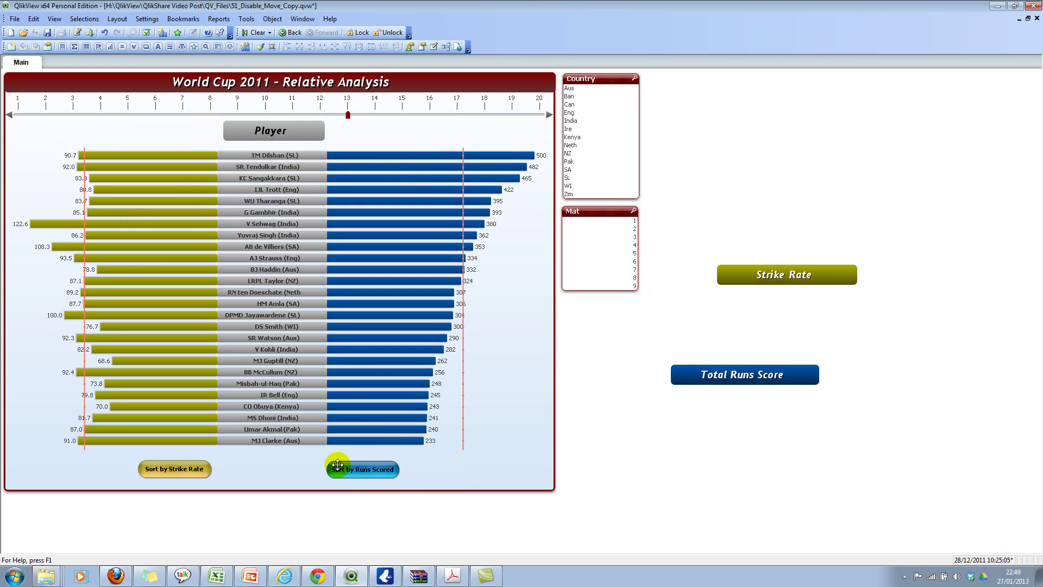
mouse_move(359, 466)
left_mouse_down()
mouse_move(442, 463)
mouse_move(340, 473)
left_mouse_up()
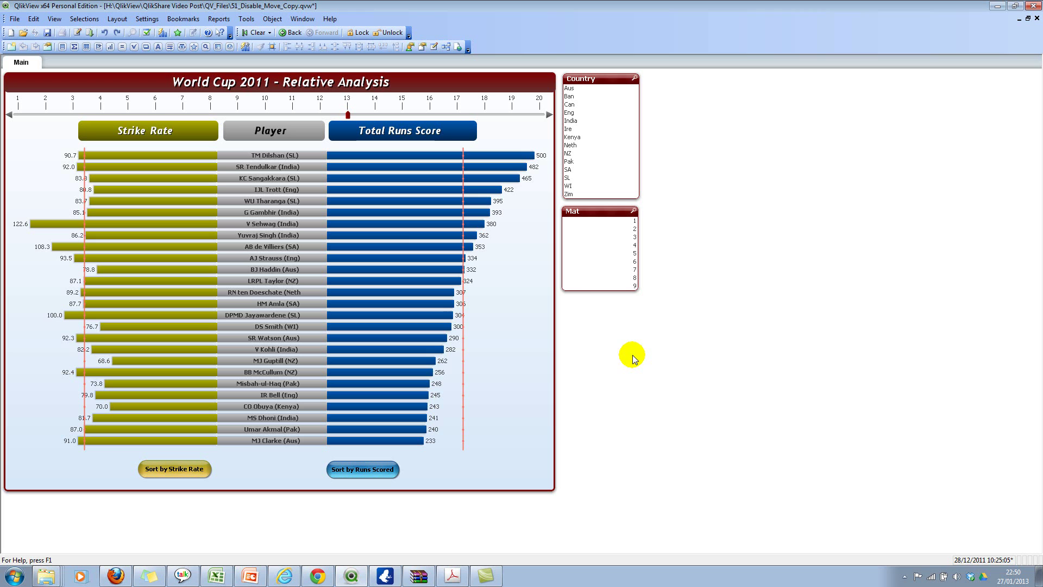
Inspect the Total Runs Score header's properties and close them without changes
right_click(409, 132)
left_click(441, 137)
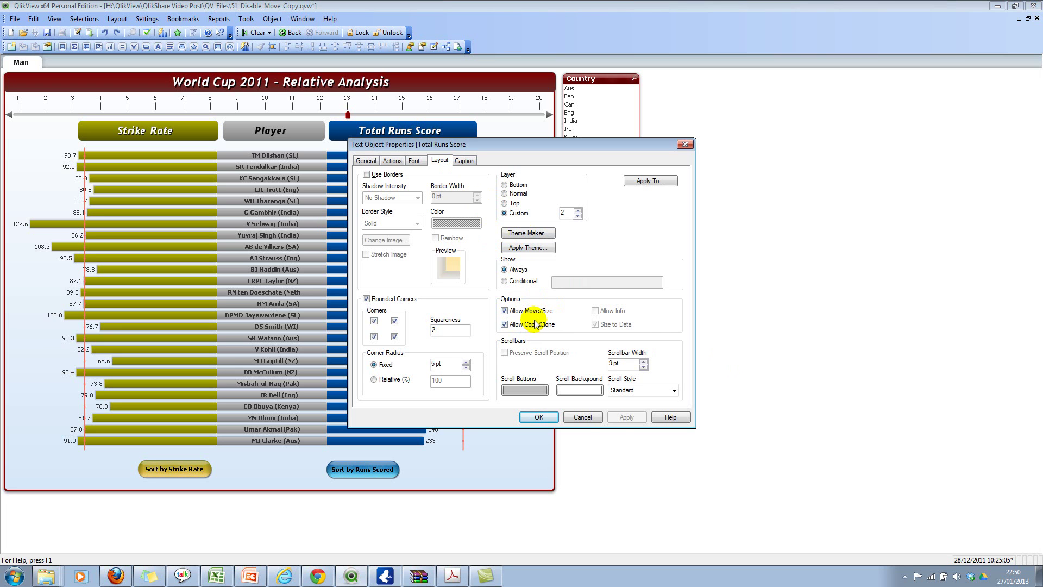
left_click(582, 417)
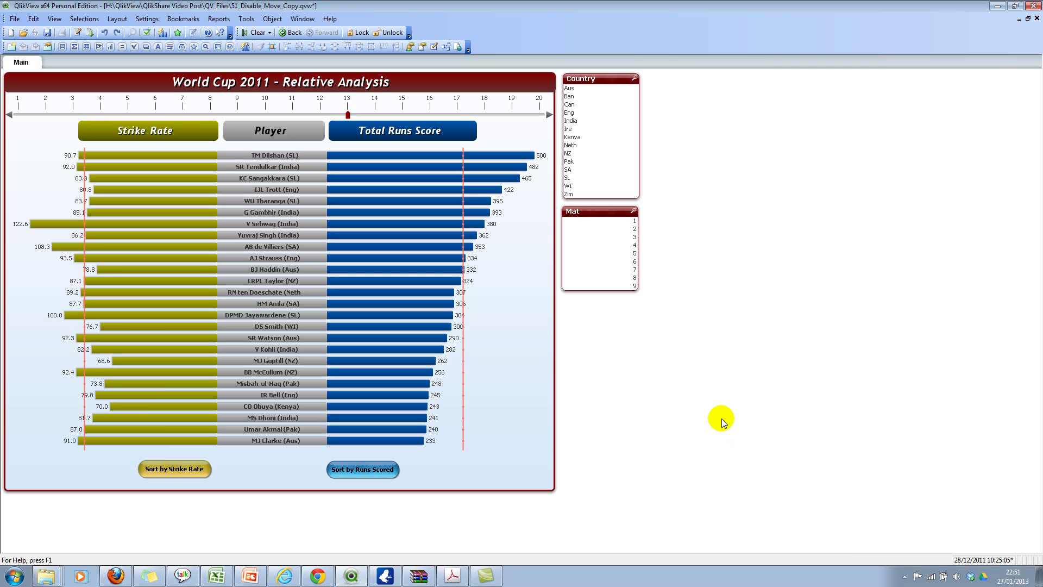
For all sheets, deny Move/Size, Copy/Clone, Remove Sheet Objects, Remove Sheet and Access Properties
key("ctrl+alt+s")
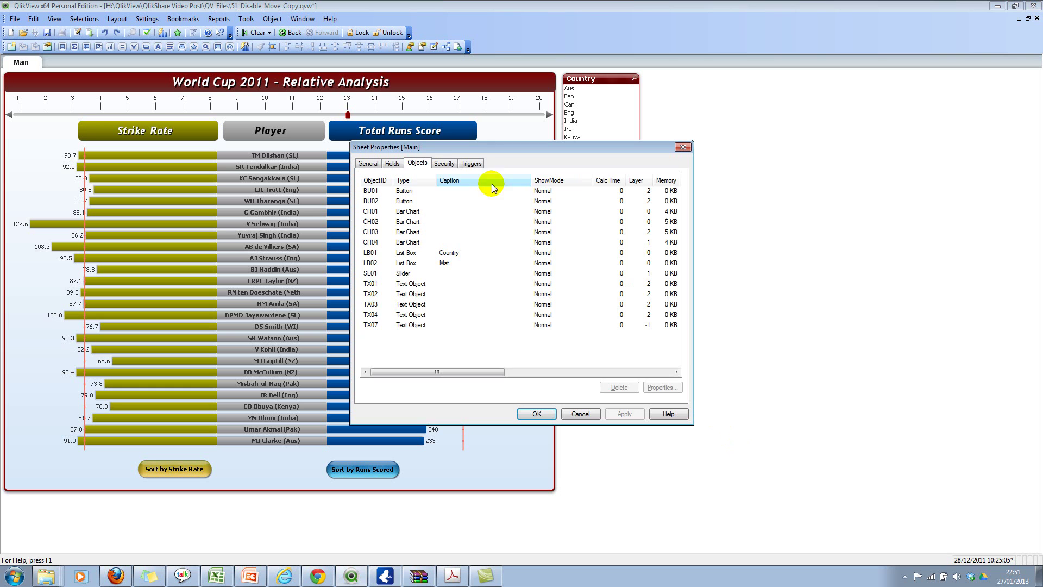
left_click(444, 163)
left_click_drag(427, 147, 683, 144)
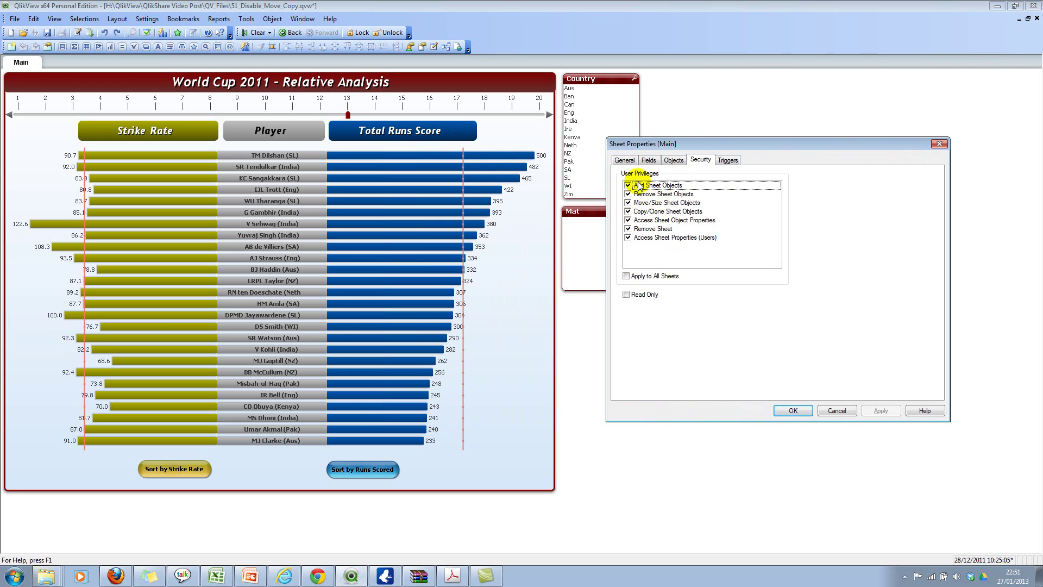
left_click(655, 277)
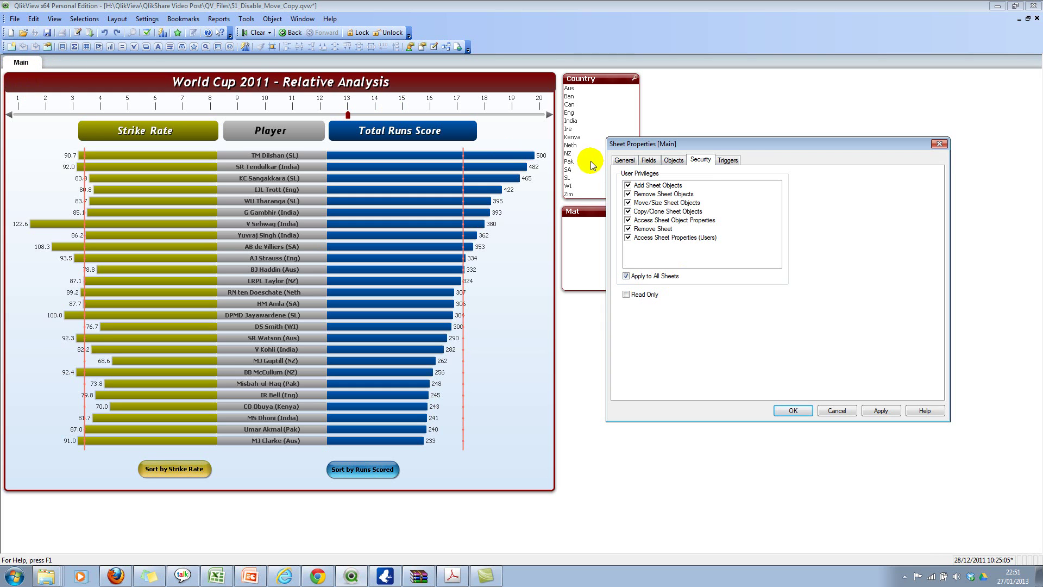
left_click(629, 202)
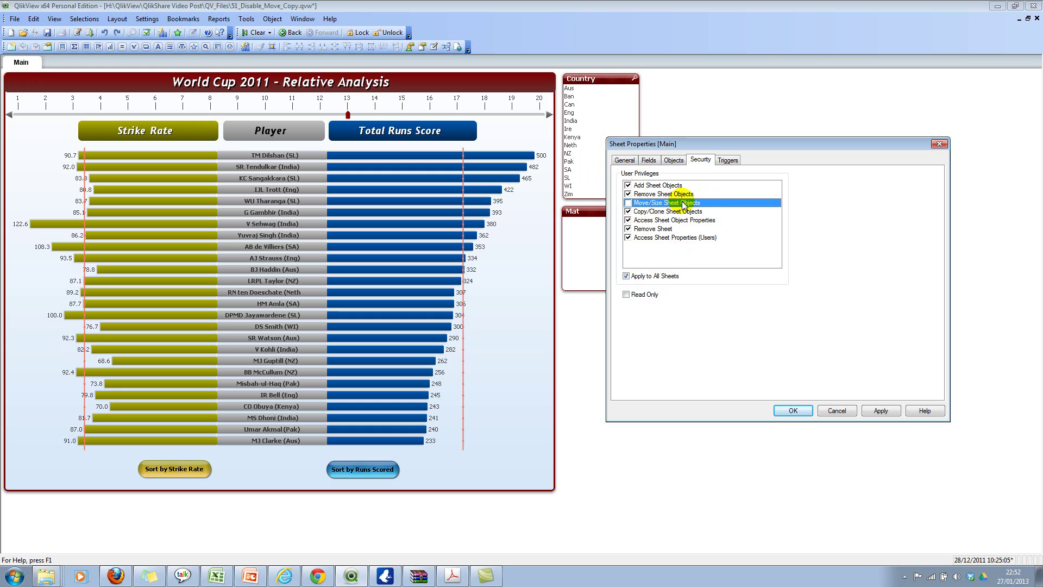
left_click(628, 212)
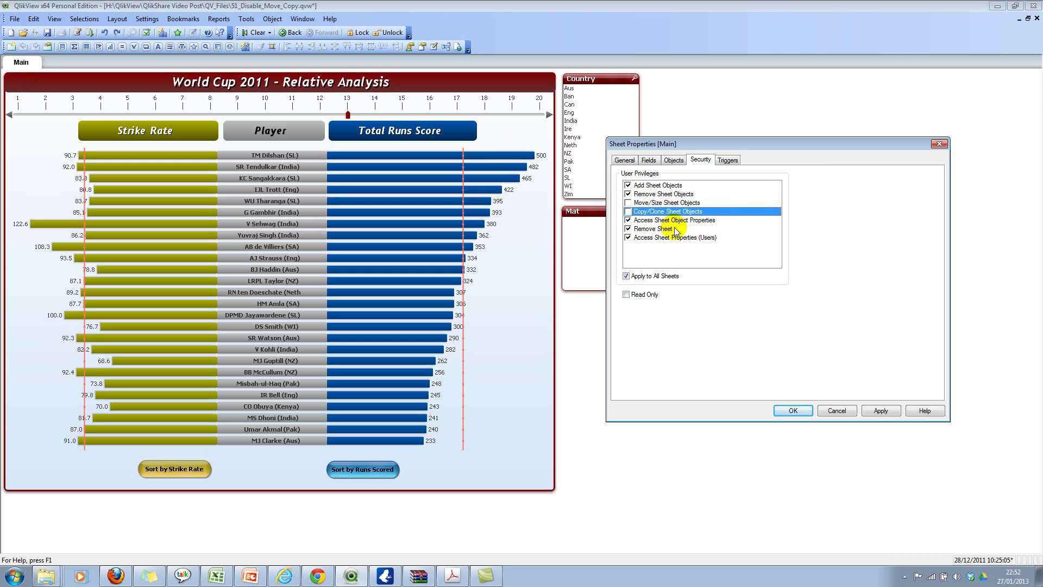
left_click(628, 229)
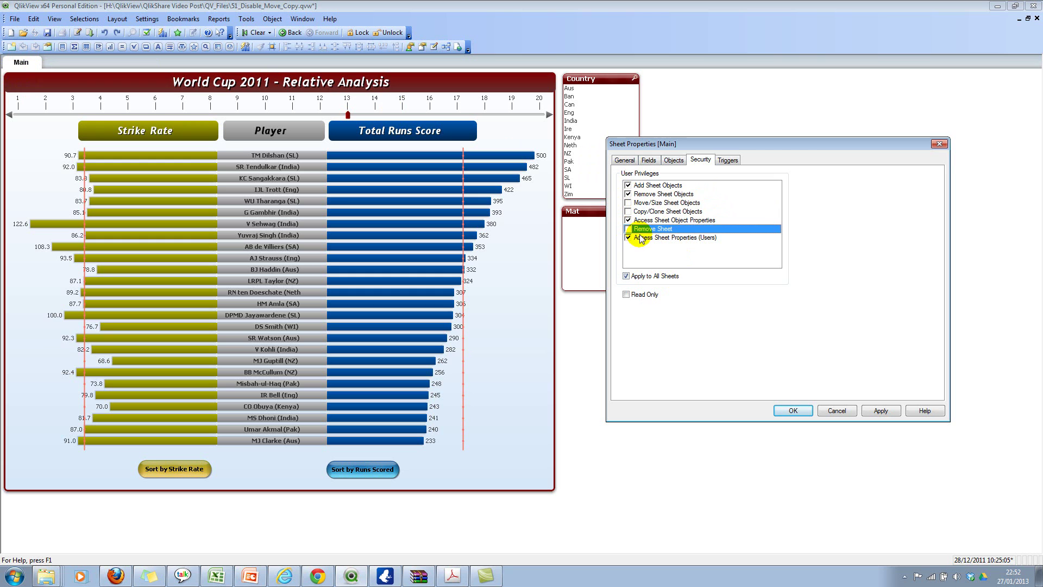
left_click(630, 195)
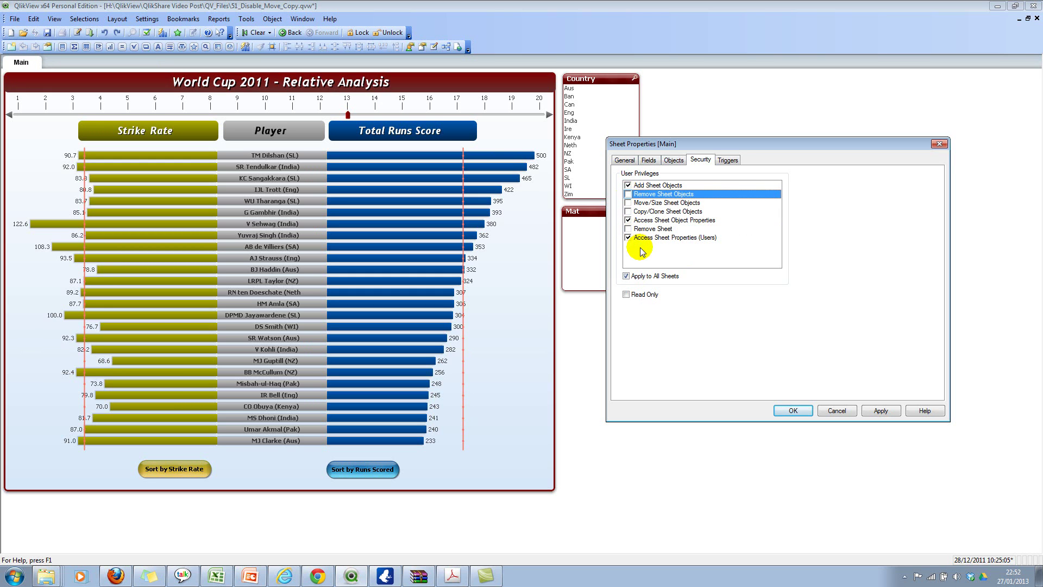
left_click(629, 221)
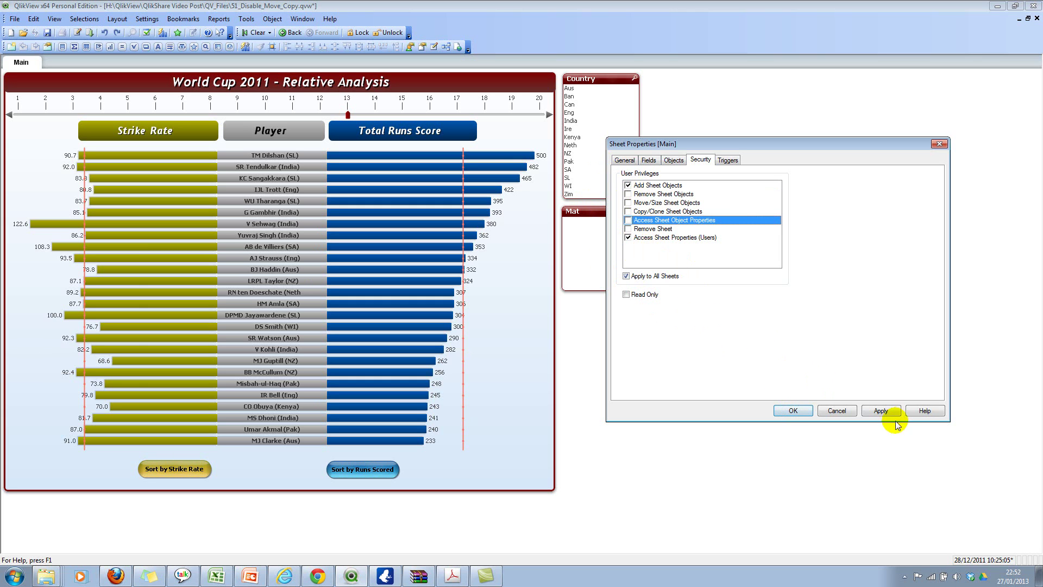
left_click(880, 411)
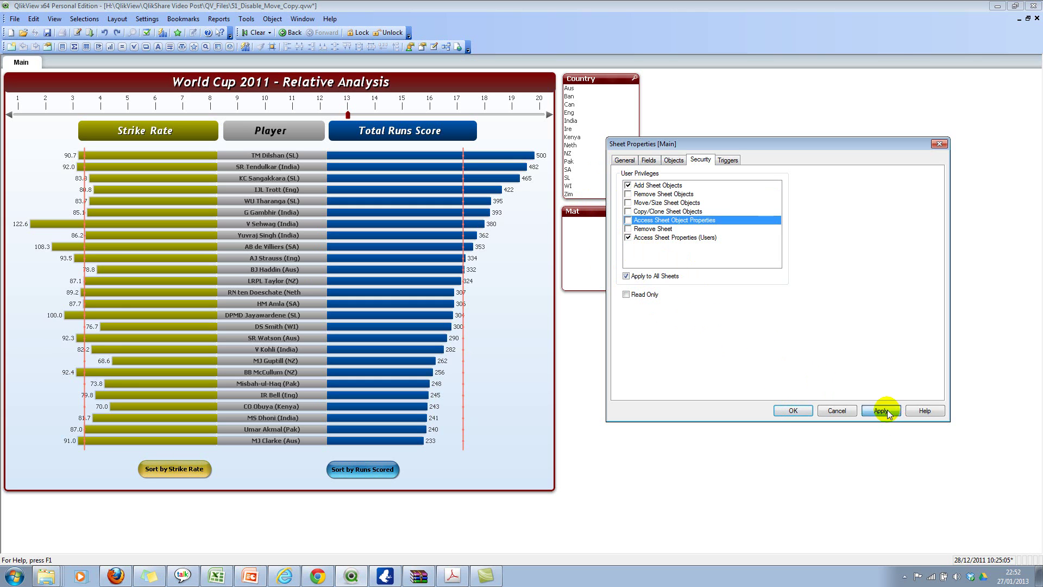
left_click(794, 411)
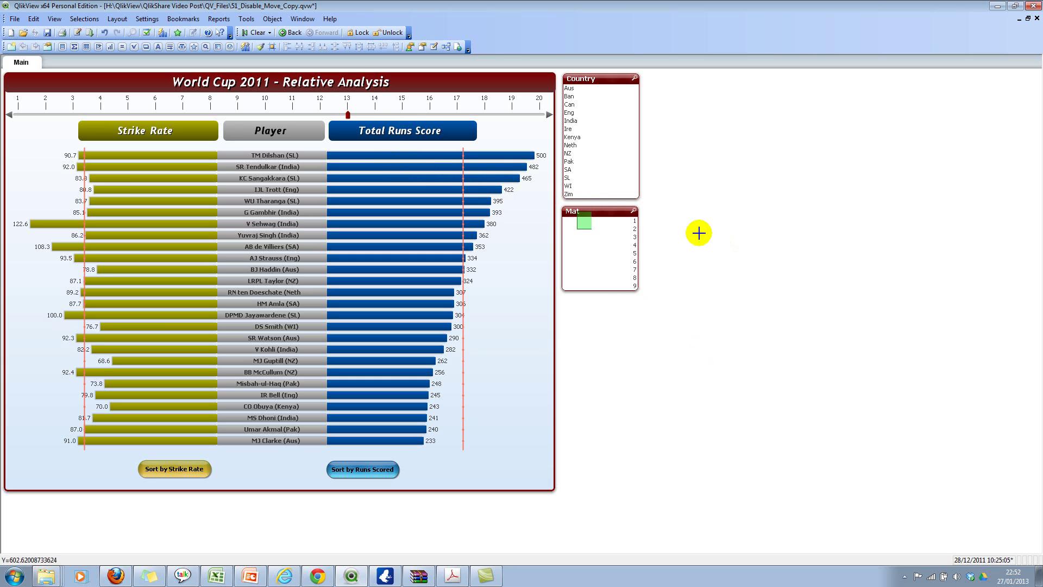
left_click(607, 233)
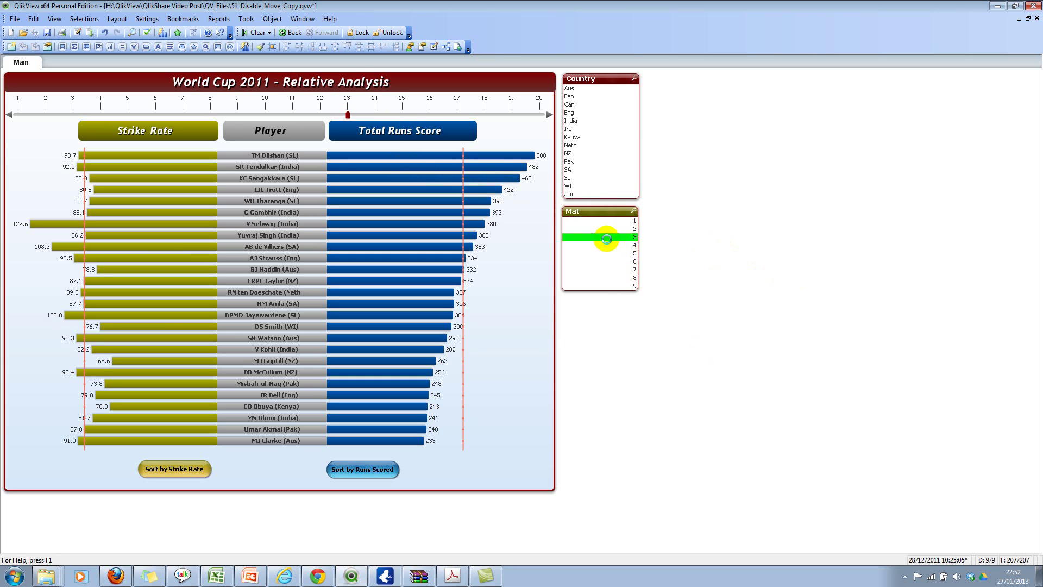
left_click(607, 235)
left_click(605, 262)
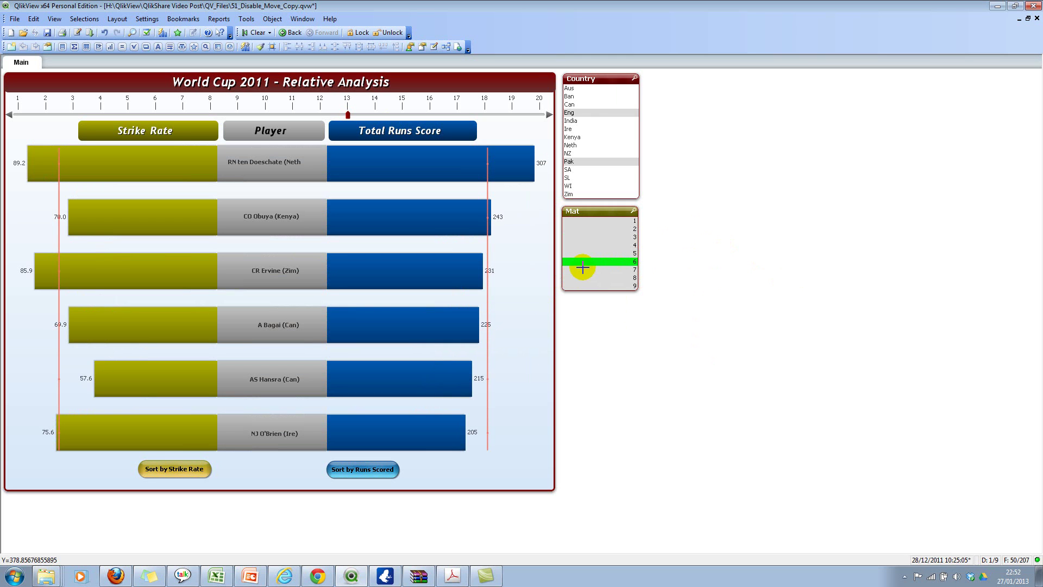
right_click(599, 240)
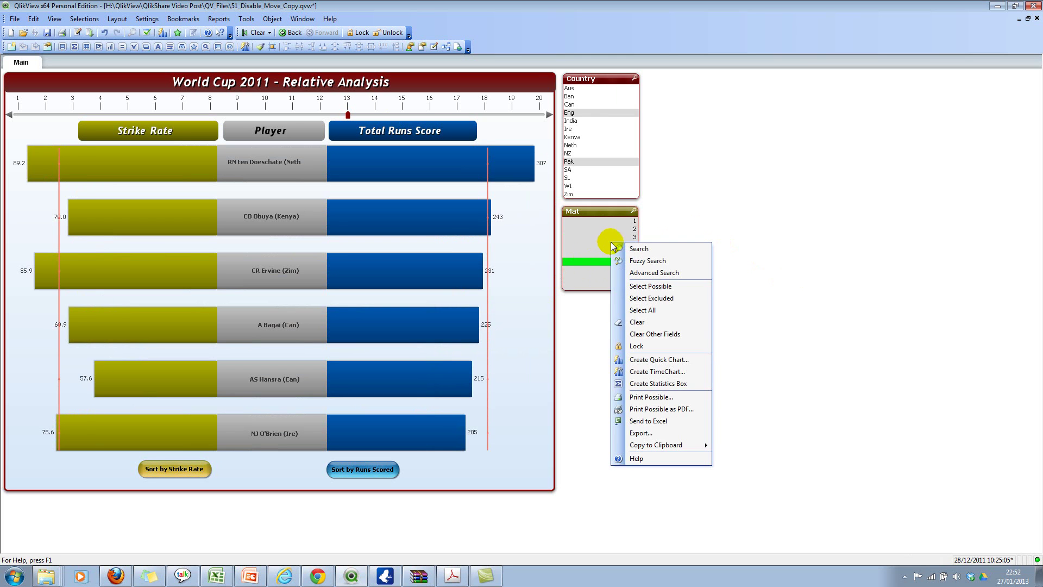
left_click(625, 323)
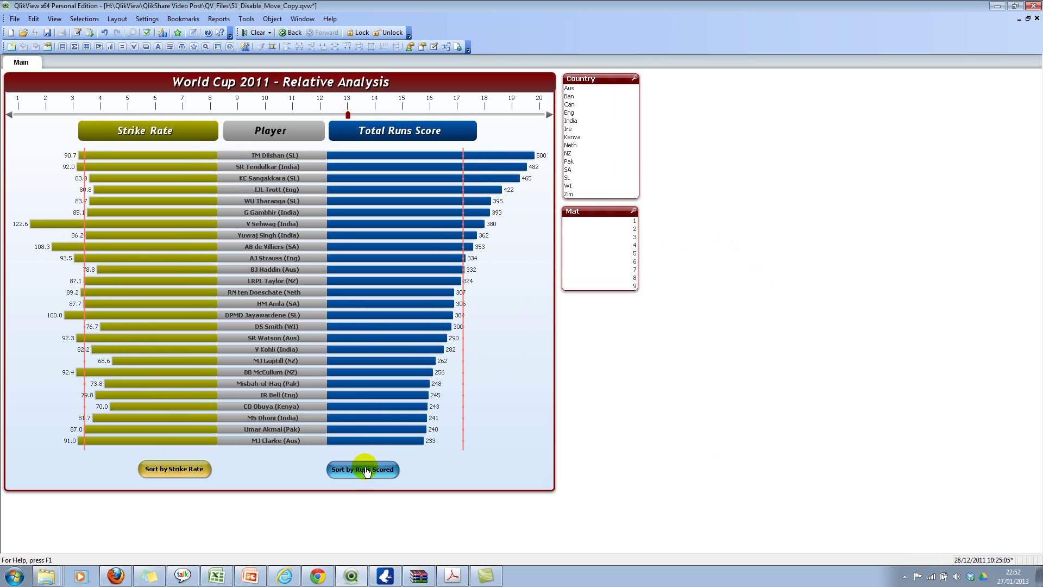
left_click(365, 470)
left_click(160, 470)
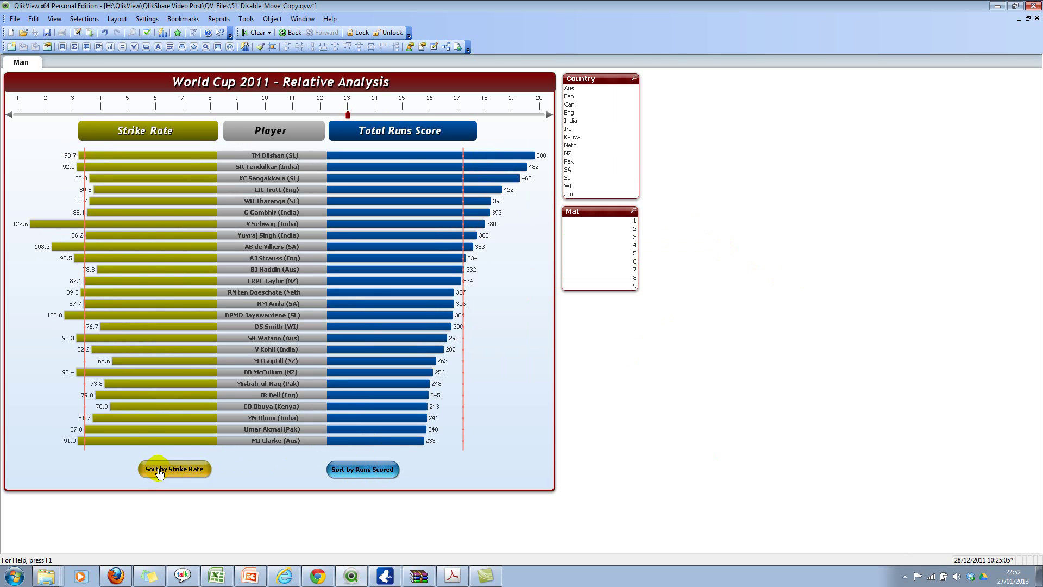
left_click(399, 468)
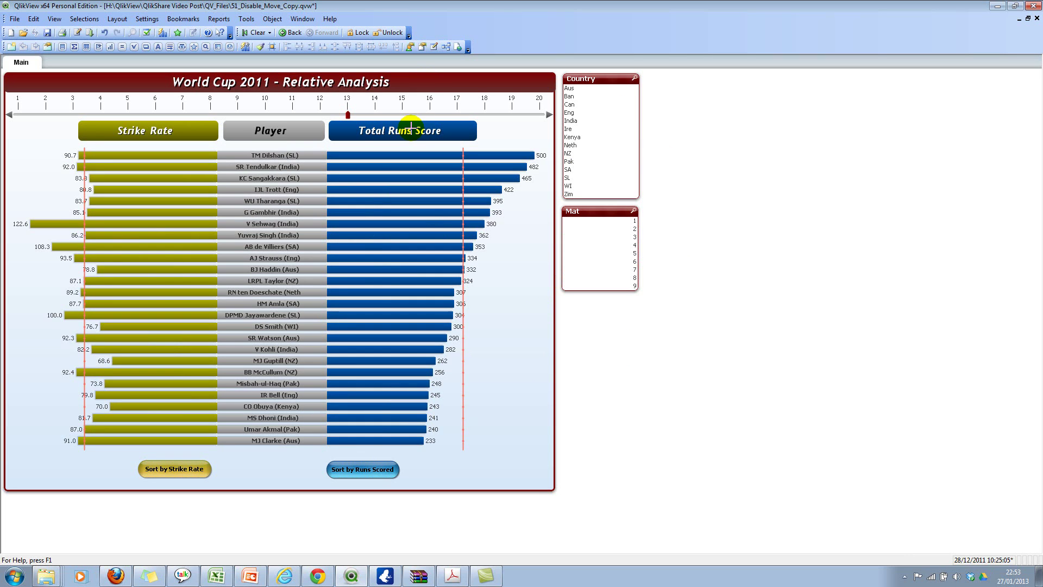
right_click(412, 129)
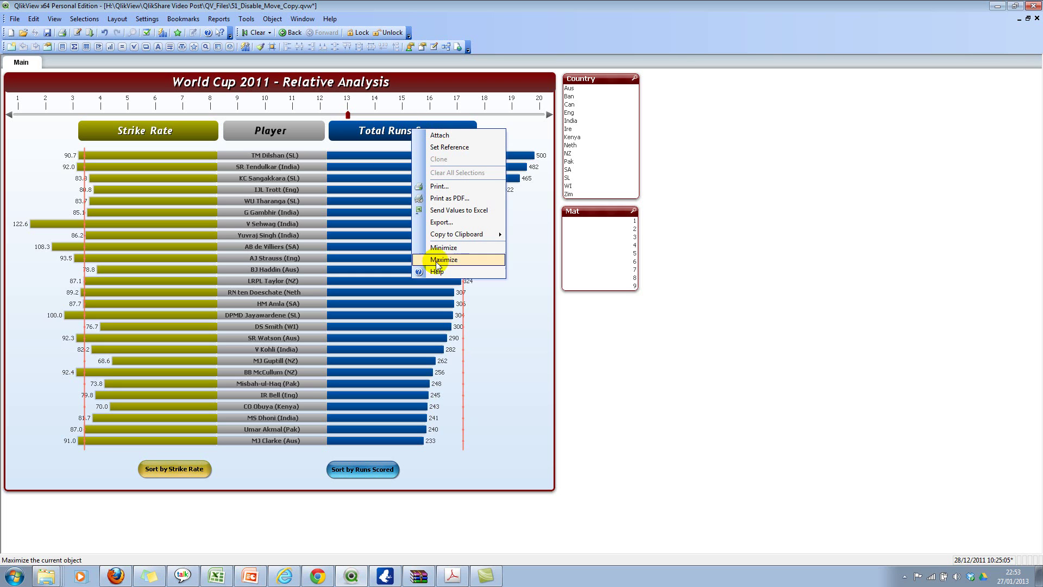
left_click(565, 325)
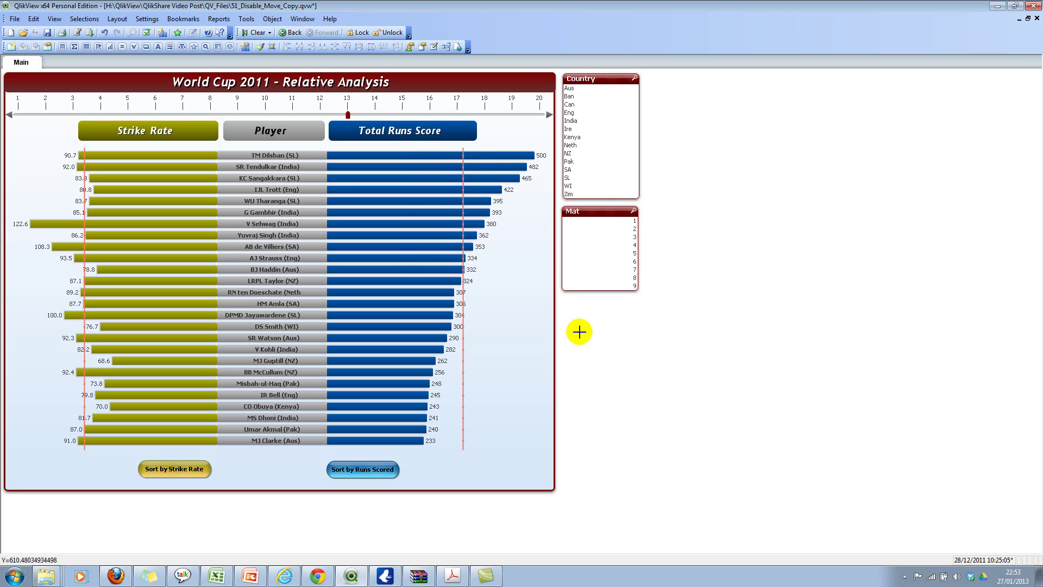
right_click(352, 473)
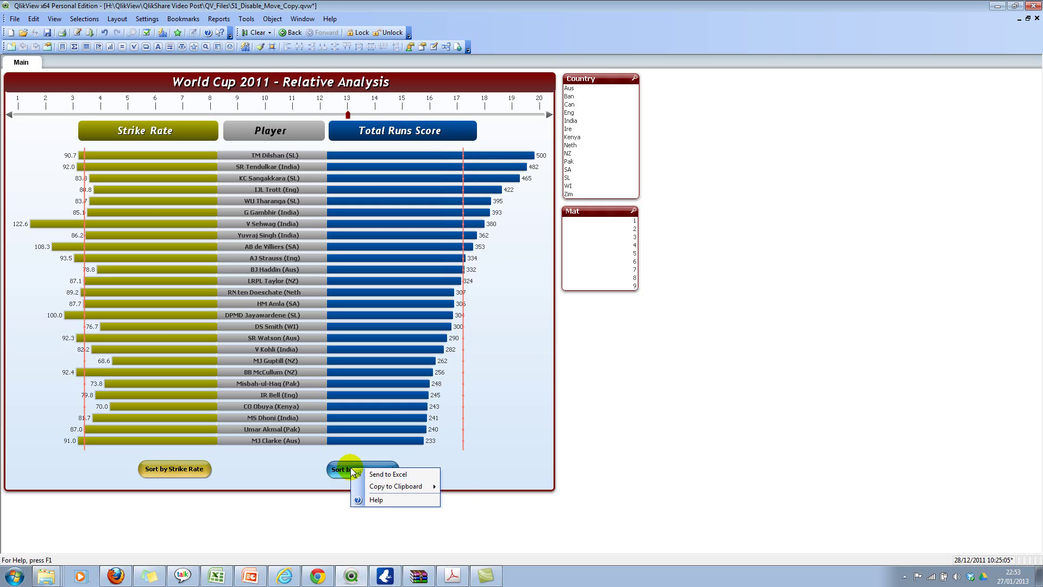
left_click(635, 400)
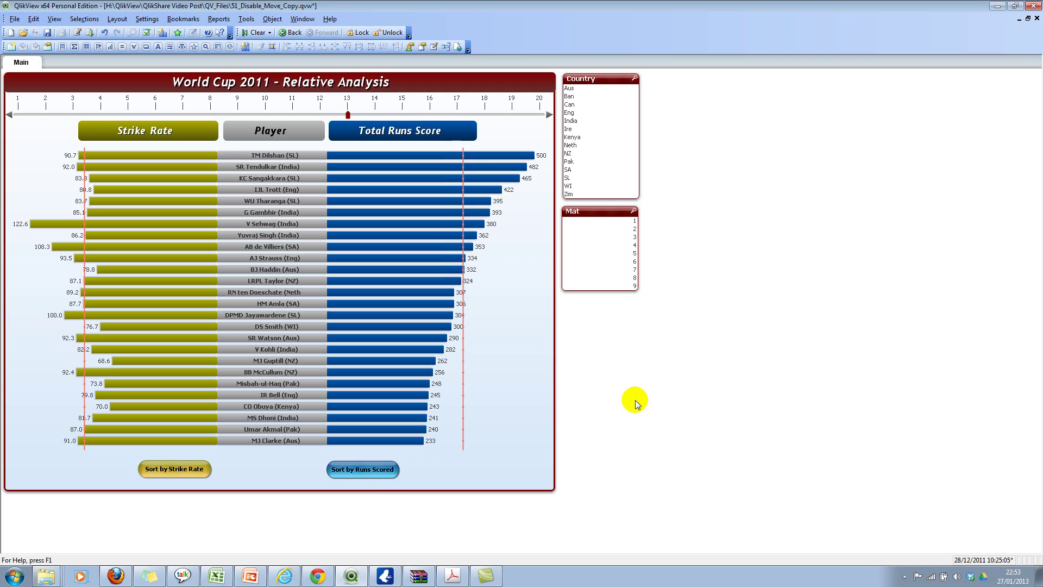
Re-allow Remove Sheet Objects and Access Sheet Object Properties in the Main sheet's security settings
key("ctrl+alt+s")
left_click(427, 166)
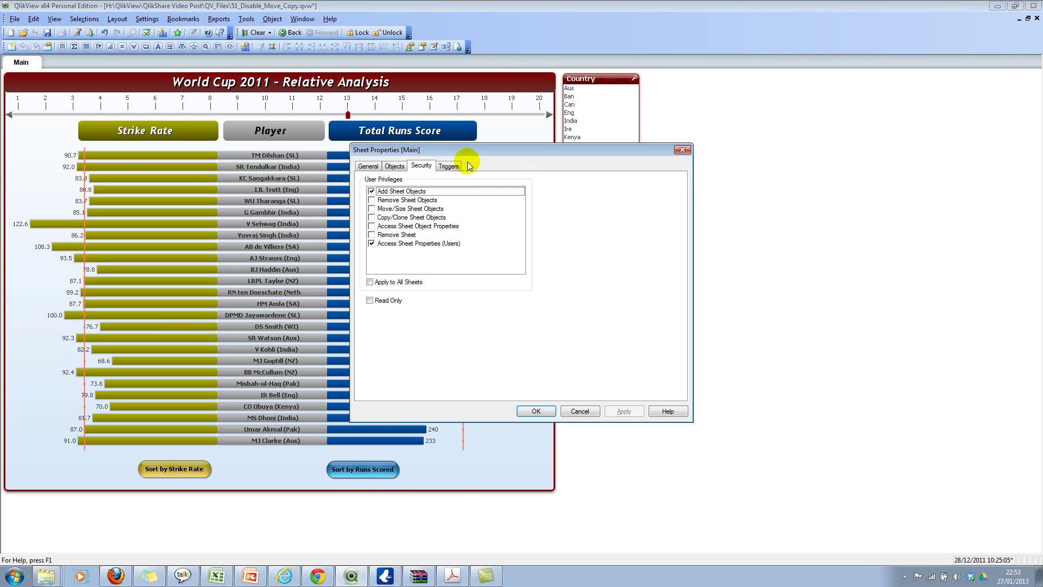
left_click_drag(465, 152, 751, 148)
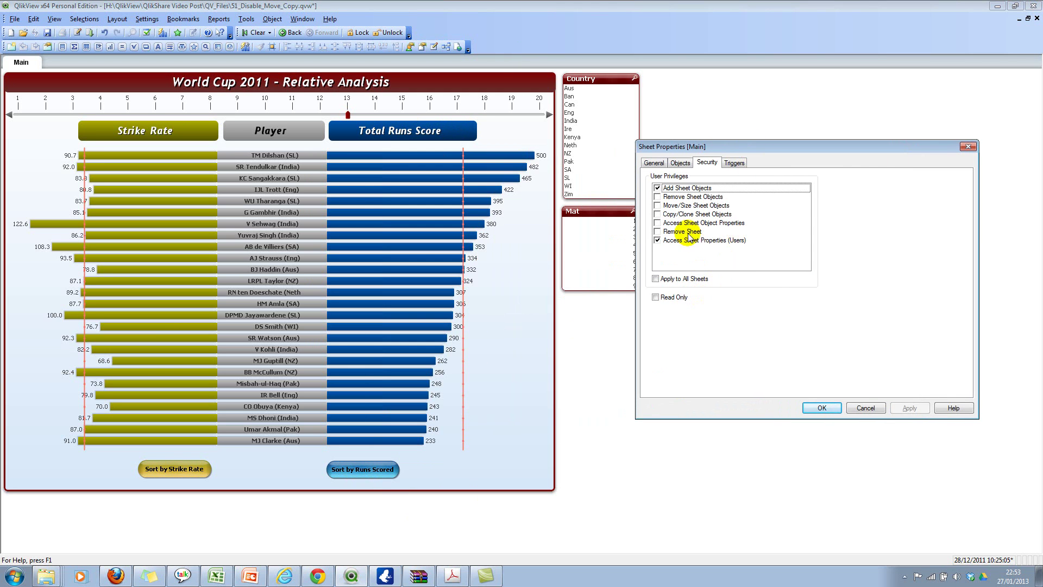
left_click(658, 196)
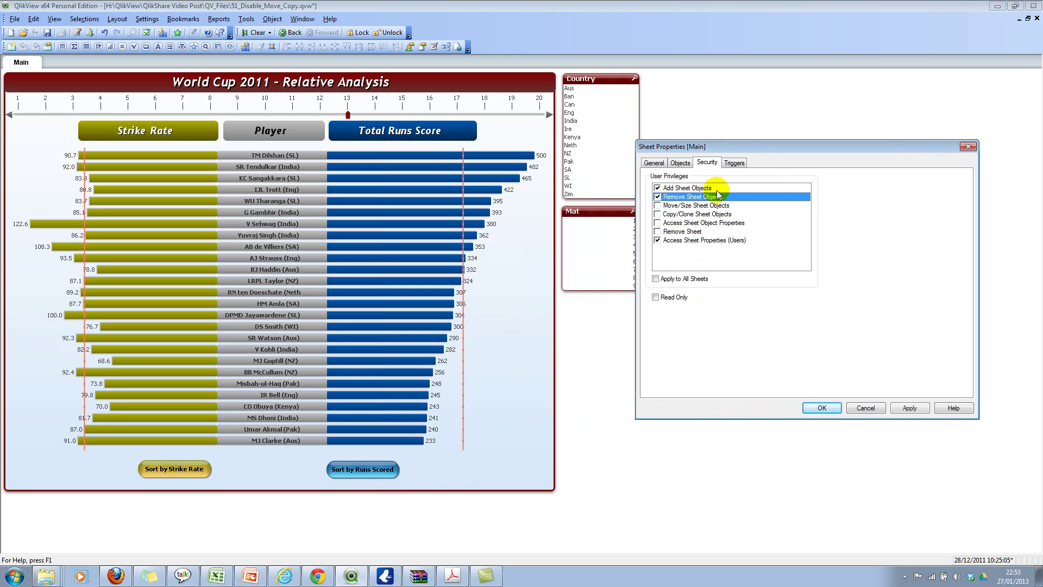
left_click(662, 224)
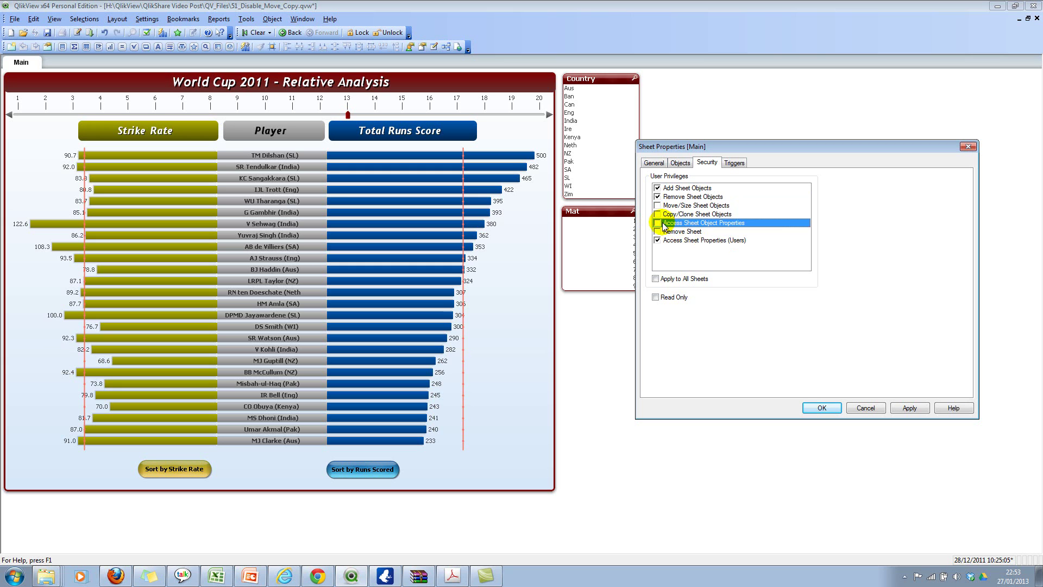
left_click(658, 222)
left_click(821, 409)
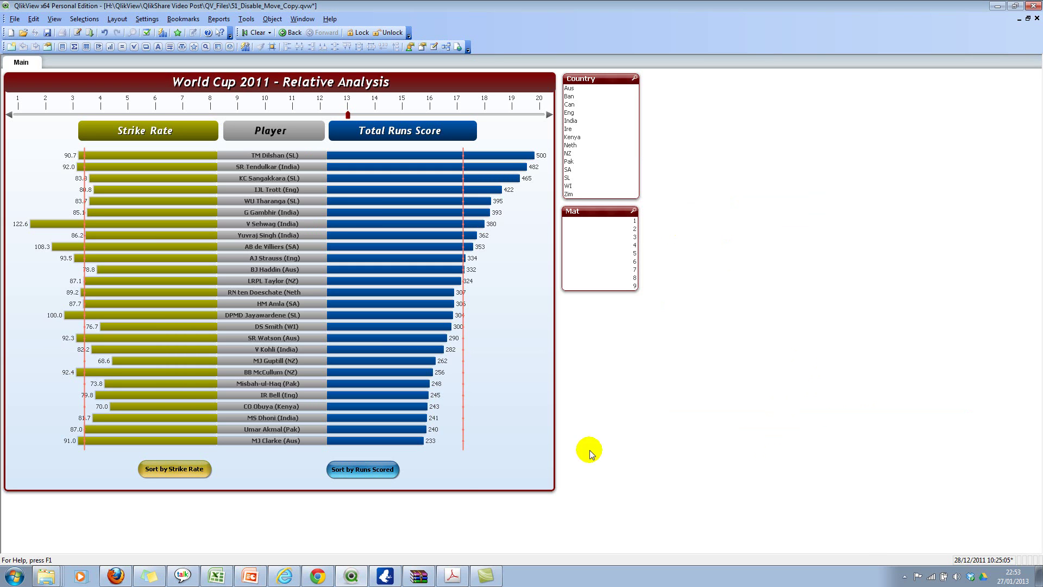
right_click(383, 468)
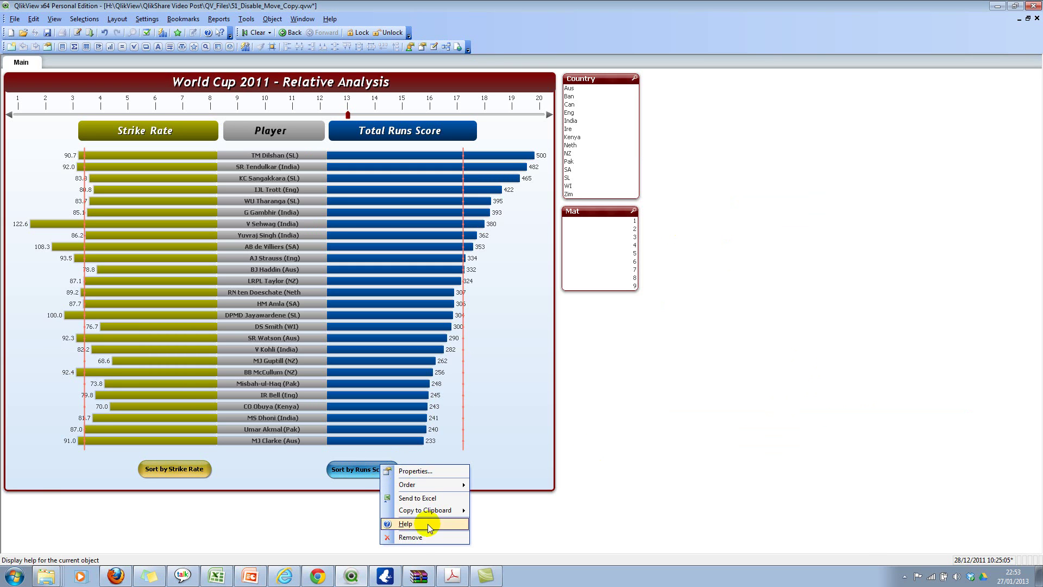
left_click(662, 439)
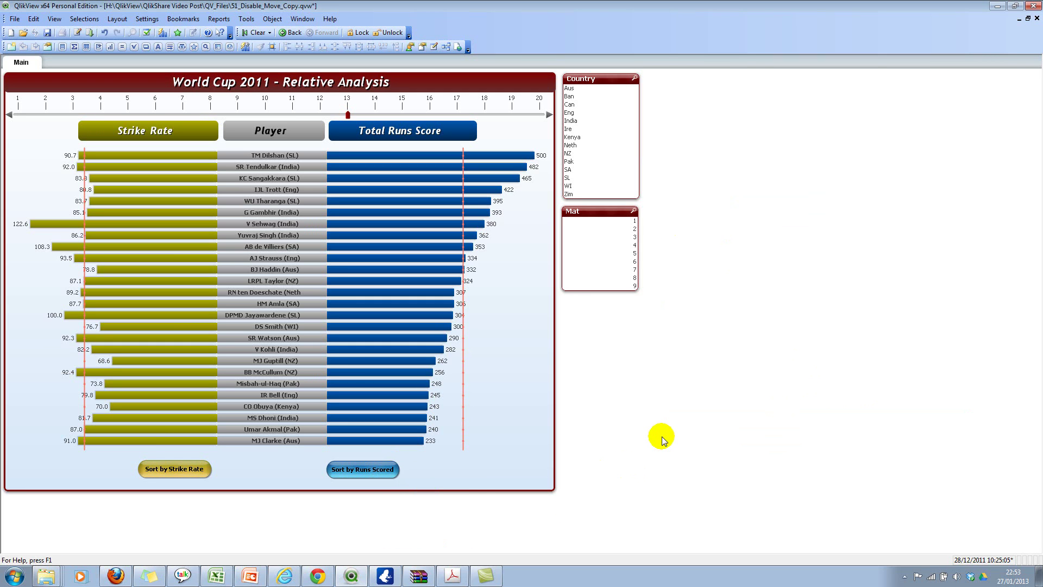